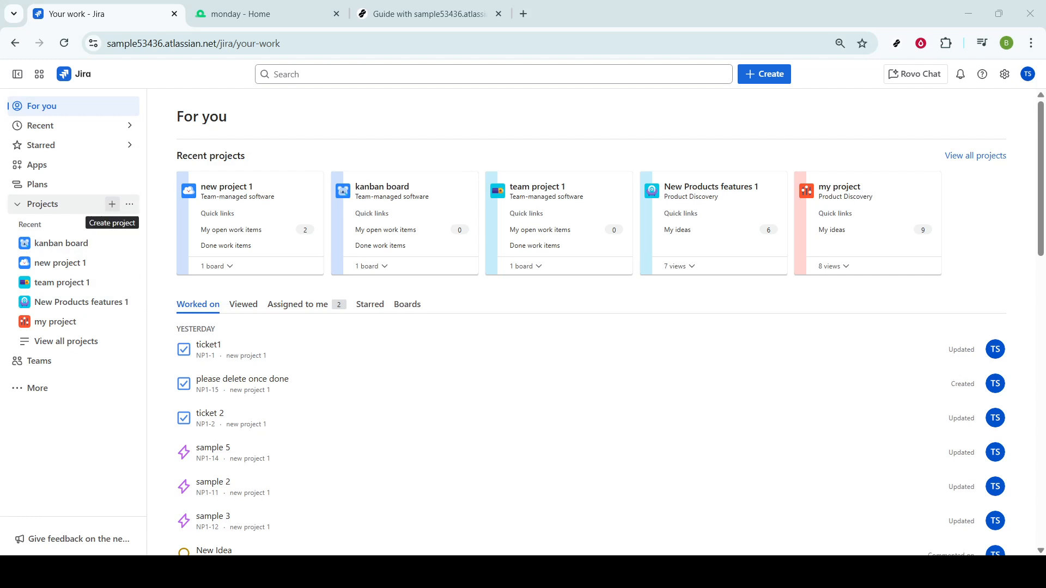
Start creating a new project and browse the template categories, ending on the Software development templates.
{"action": "left_click", "coordinate": [112, 204]}
{"action": "left_click", "coordinate": [112, 205]}
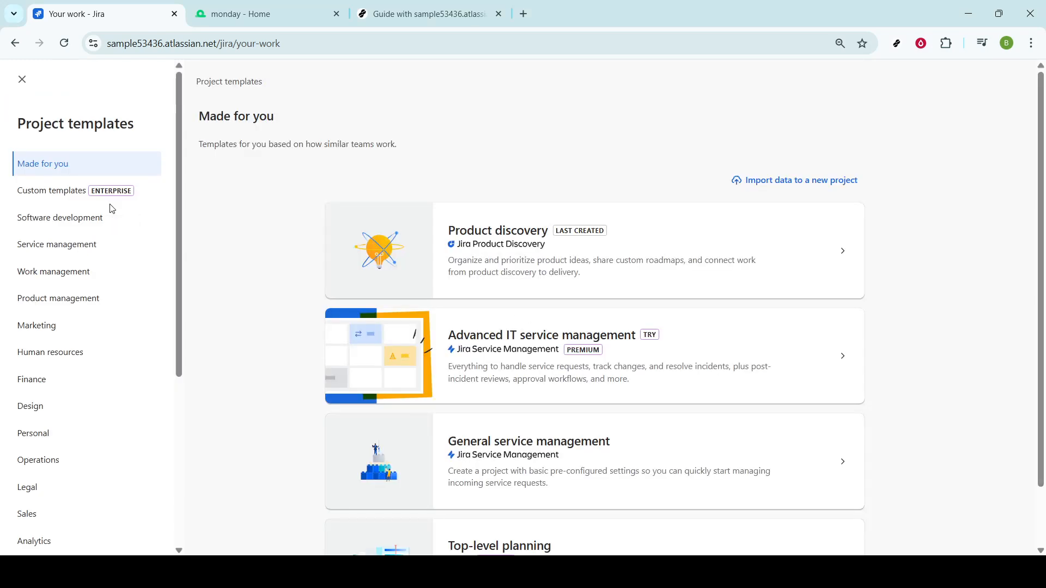
{"action": "left_click", "coordinate": [66, 229]}
{"action": "left_click", "coordinate": [61, 250]}
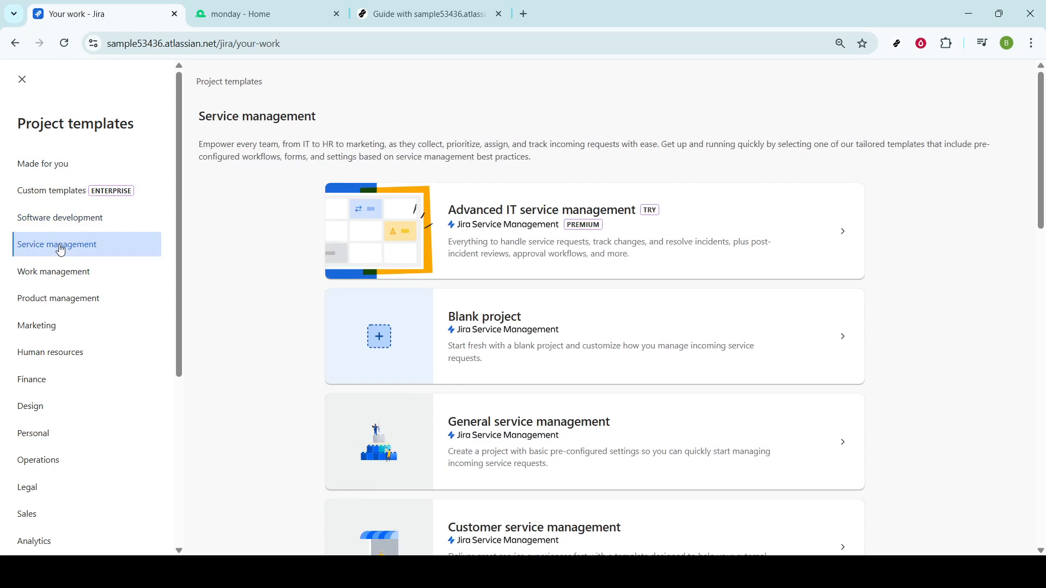
{"action": "left_click", "coordinate": [60, 271]}
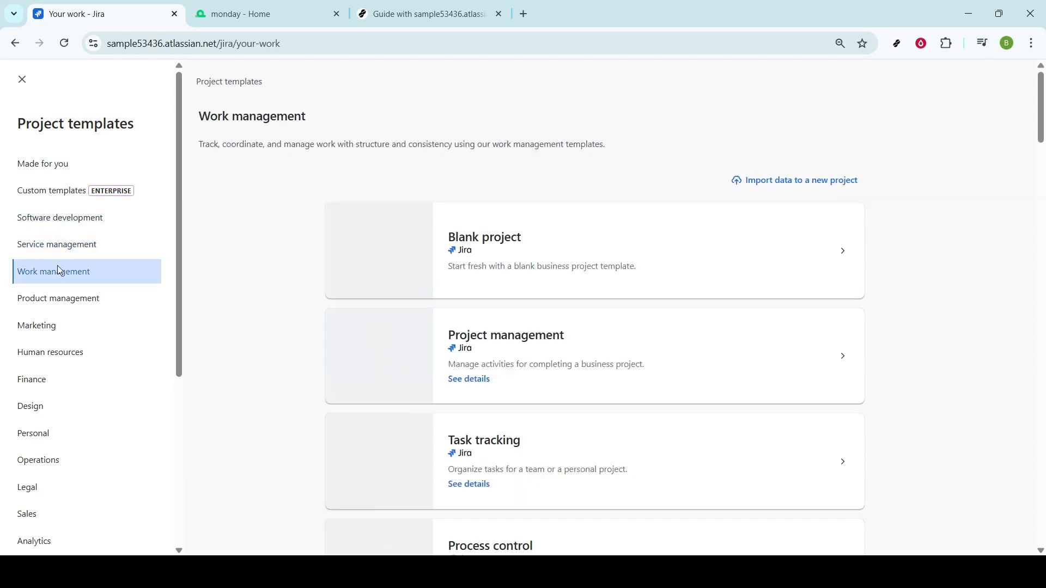
{"action": "left_click", "coordinate": [42, 242]}
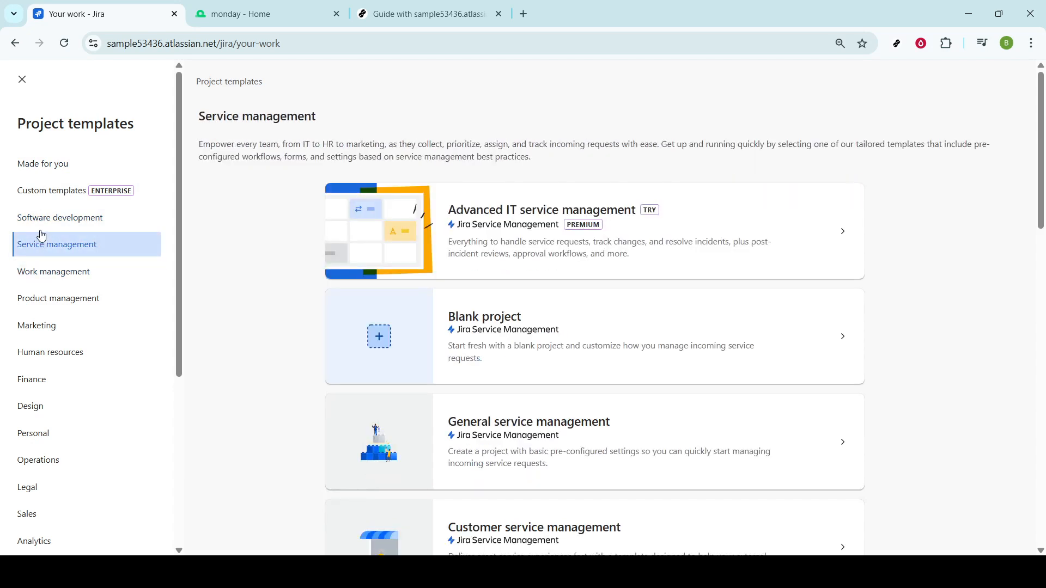
{"action": "left_click", "coordinate": [43, 228]}
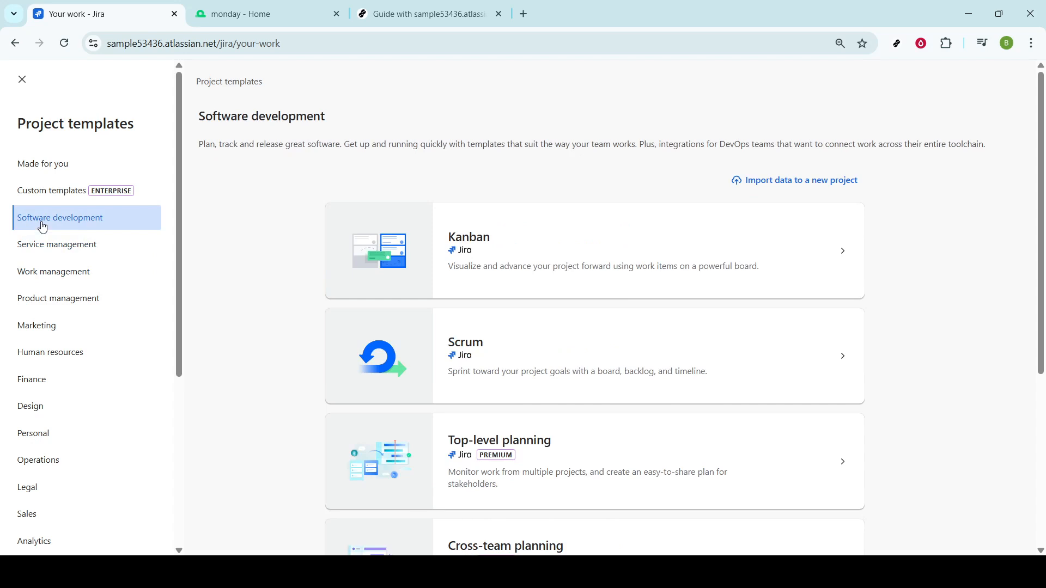
Use the Kanban template and choose the team-managed project type after reviewing both project types.
{"action": "left_click", "coordinate": [563, 240]}
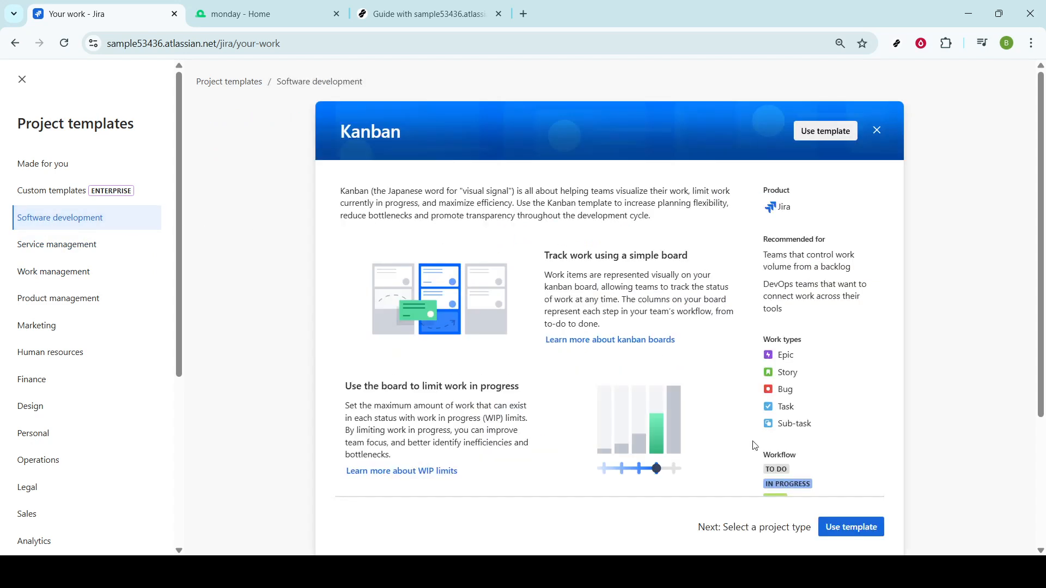
{"action": "left_click", "coordinate": [858, 529]}
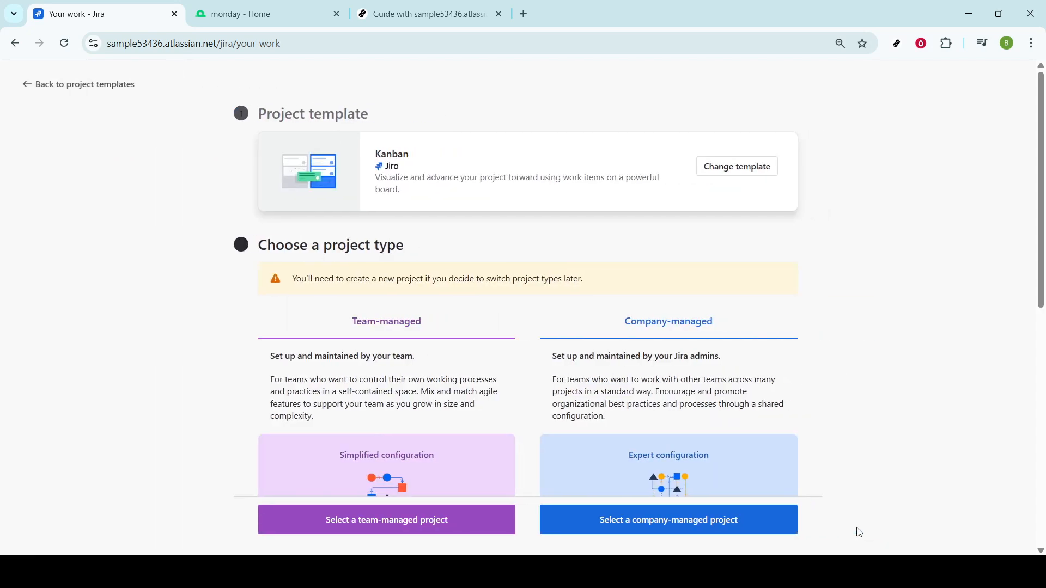
{"action": "scroll", "coordinate": [440, 357], "scroll_direction": "down", "scroll_amount": 4}
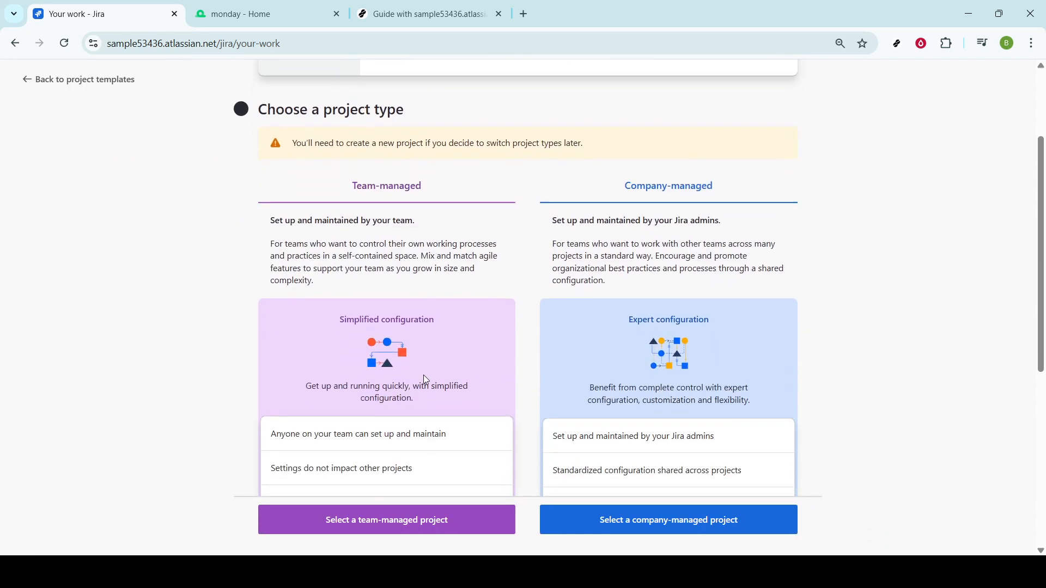
{"action": "scroll", "coordinate": [417, 426], "scroll_direction": "down", "scroll_amount": 1}
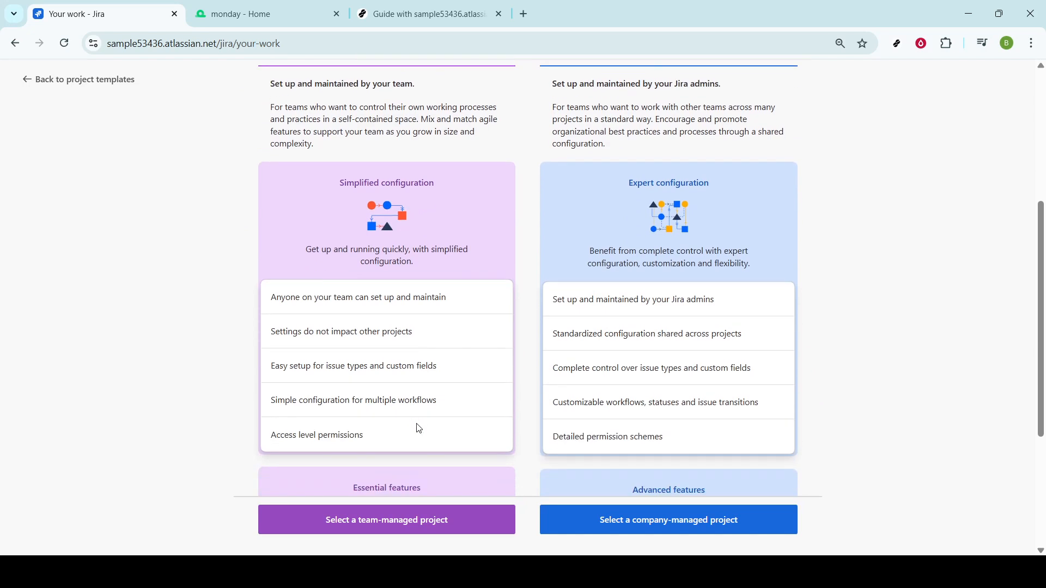
{"action": "left_click", "coordinate": [436, 532]}
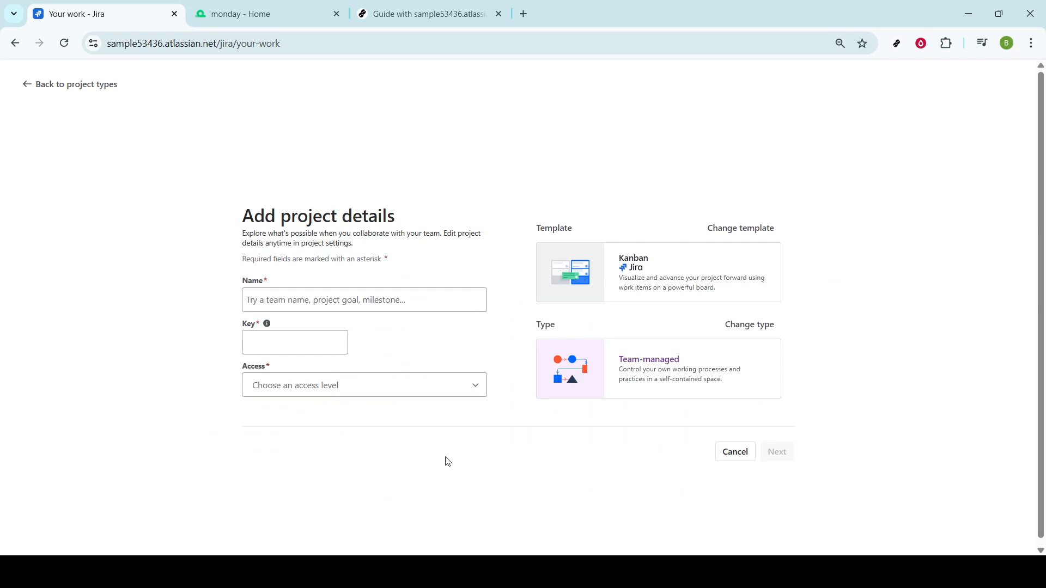
Fill in the project details with the name "my project 12", the key MY12 and Private access.
{"action": "left_click", "coordinate": [419, 299]}
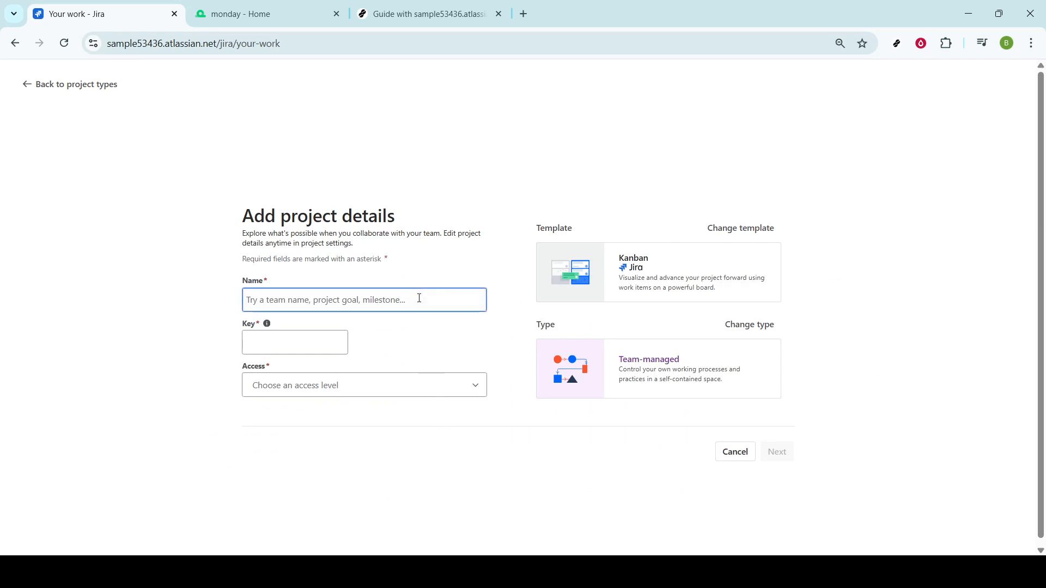
{"action": "left_click", "coordinate": [395, 333]}
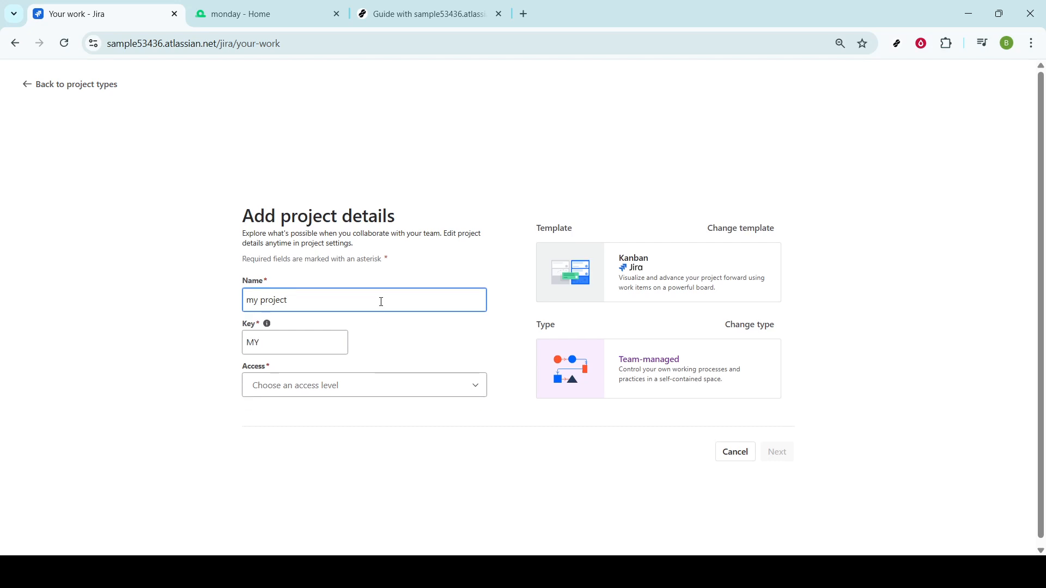
{"action": "type", "text": "12"}
{"action": "left_click", "coordinate": [323, 337]}
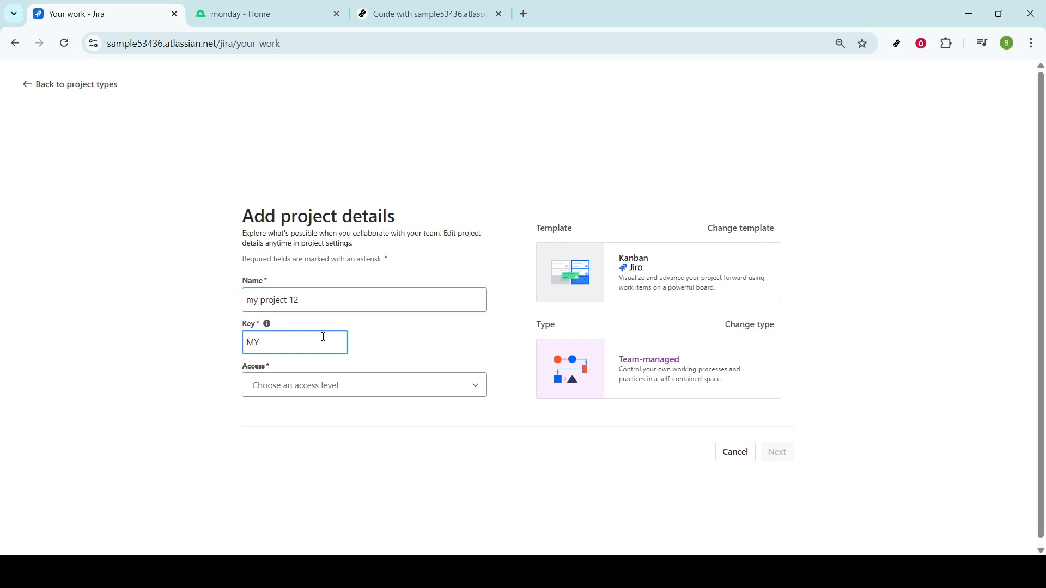
{"action": "type", "text": "12"}
{"action": "left_click", "coordinate": [392, 331]}
{"action": "left_click", "coordinate": [353, 387]}
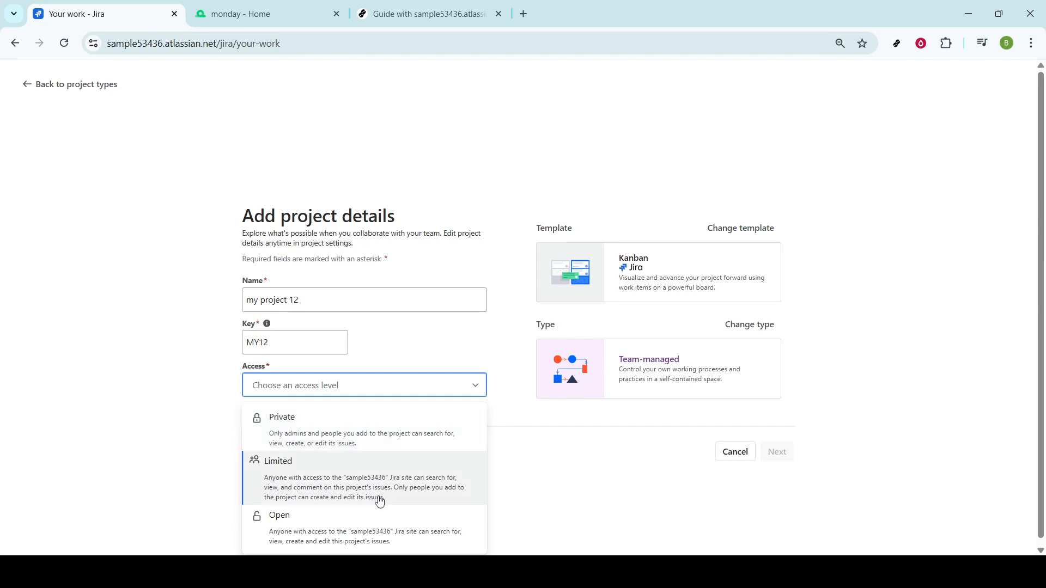
{"action": "left_click", "coordinate": [396, 446]}
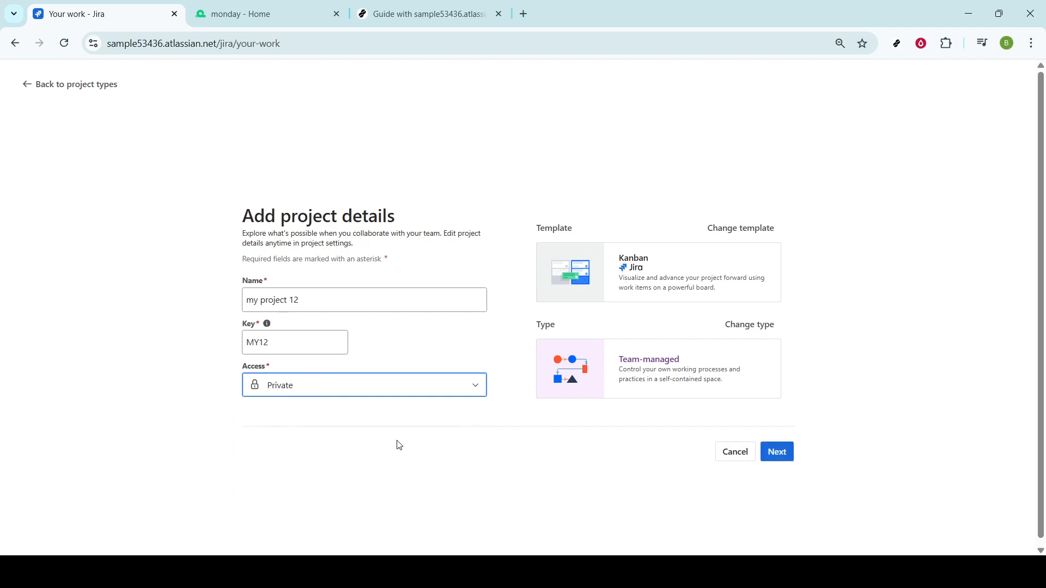
Create the project and finish its setup without inviting teammates or connecting a Confluence space.
{"action": "left_click", "coordinate": [785, 459]}
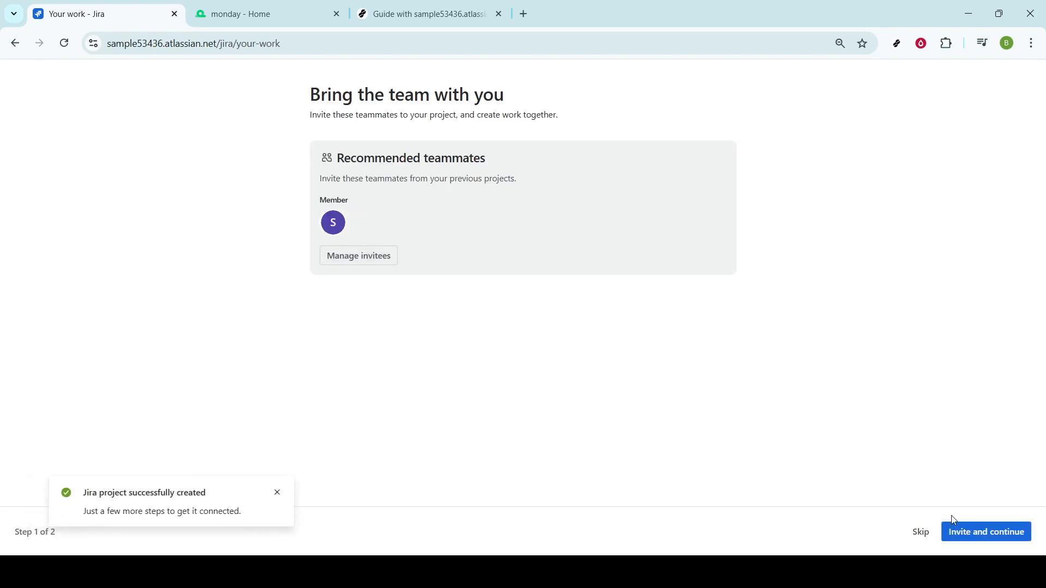
{"action": "left_click", "coordinate": [922, 534]}
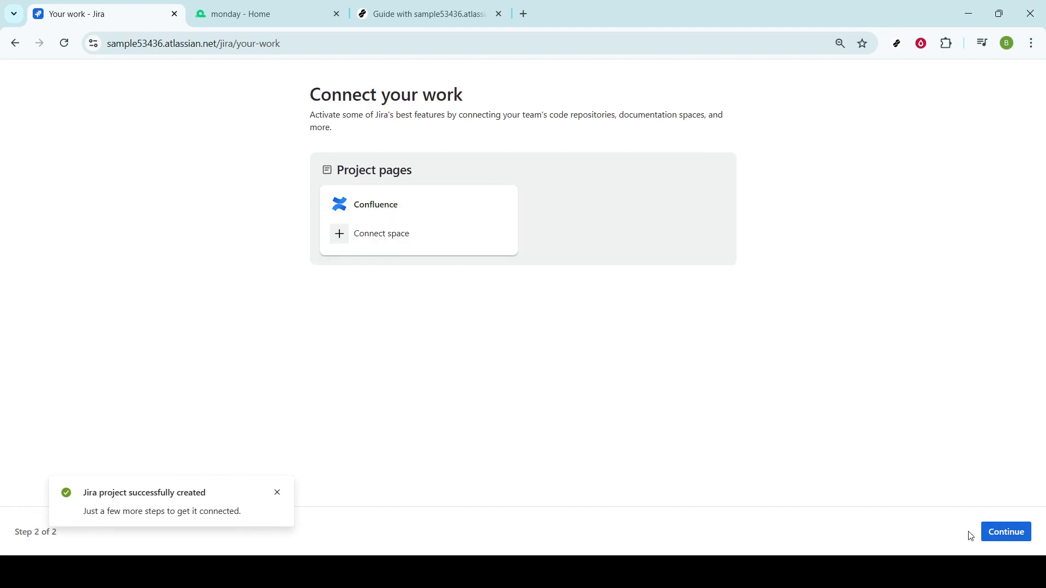
{"action": "left_click", "coordinate": [996, 536]}
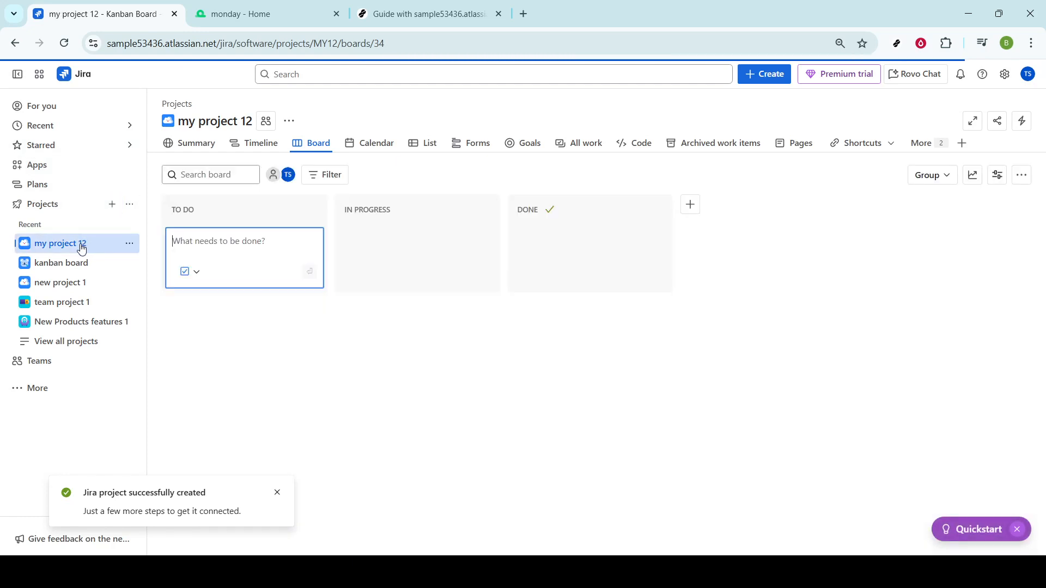
Look at the Details and Features pages in the settings of my project 12 and return to its board.
{"action": "left_click", "coordinate": [84, 243]}
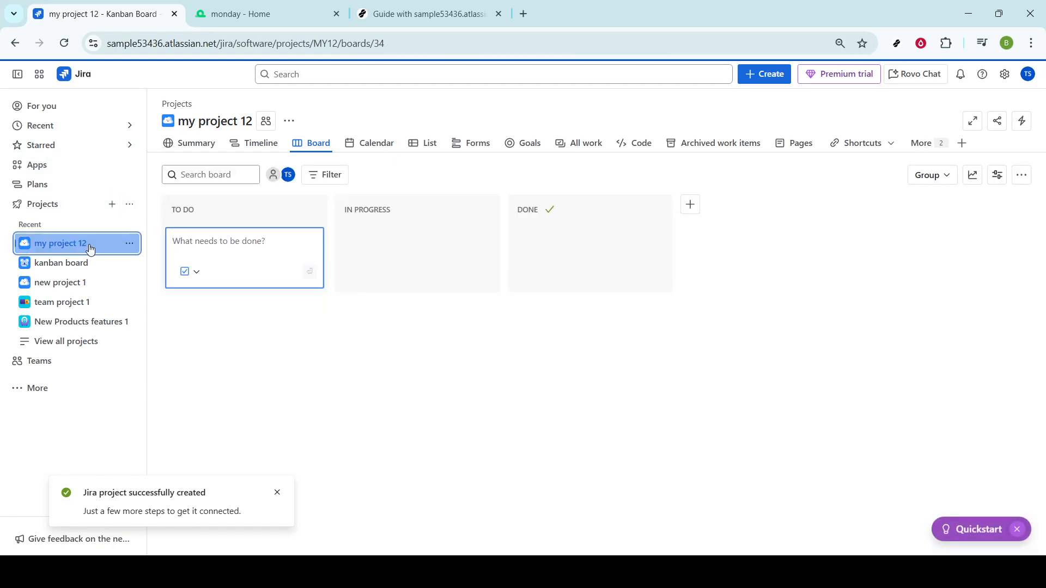
{"action": "left_click", "coordinate": [289, 121]}
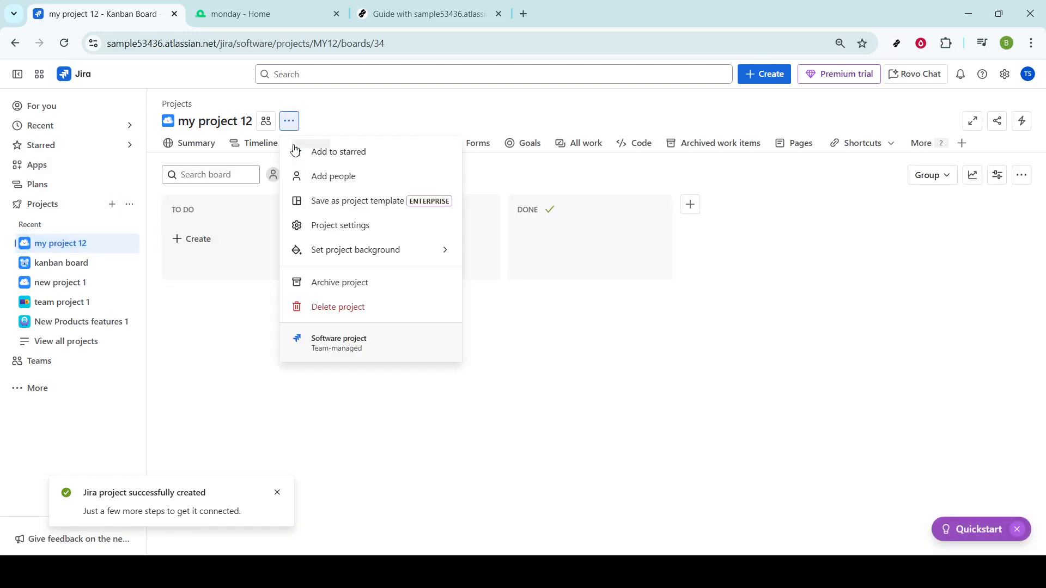
{"action": "left_click", "coordinate": [342, 234]}
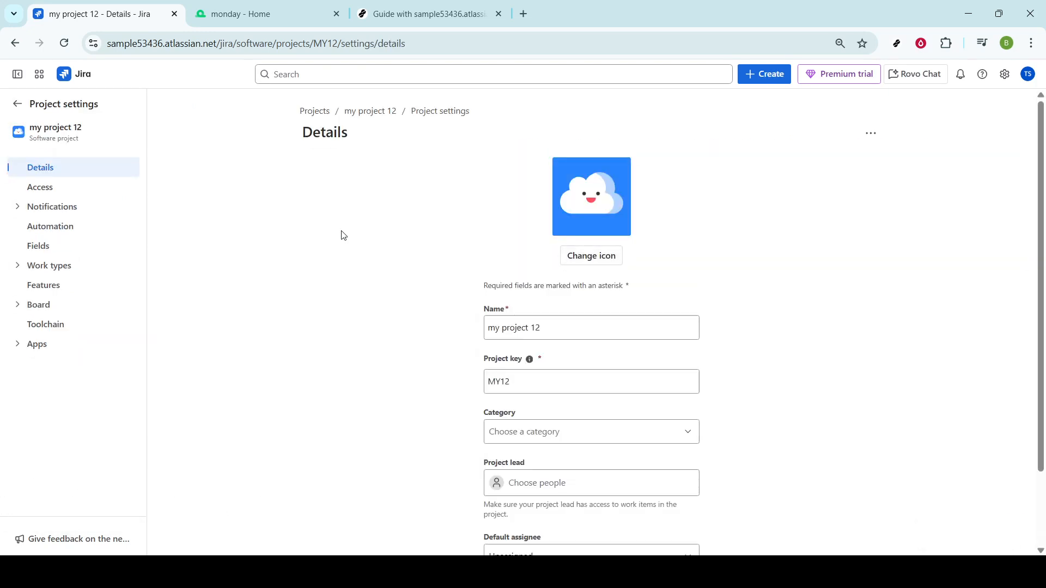
{"action": "left_click", "coordinate": [36, 281]}
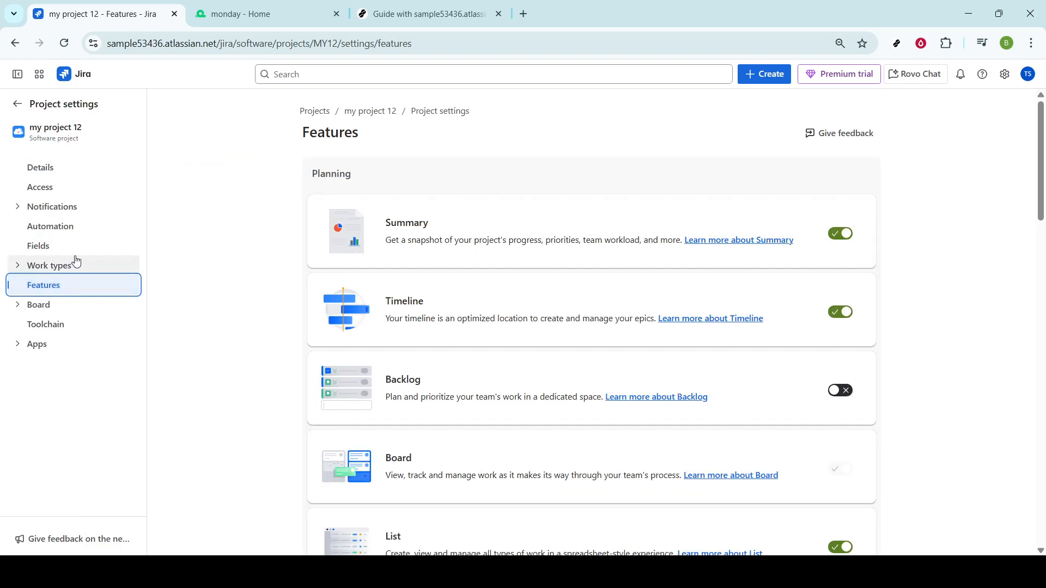
{"action": "left_click", "coordinate": [13, 105]}
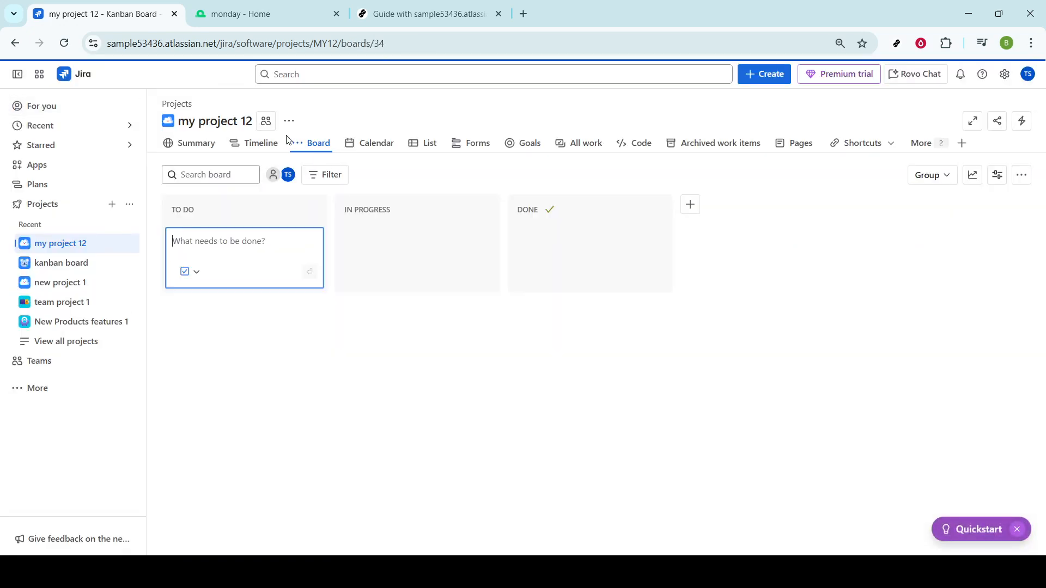
Create an epic named "new task1" on the timeline of my project 12.
{"action": "left_click", "coordinate": [263, 143]}
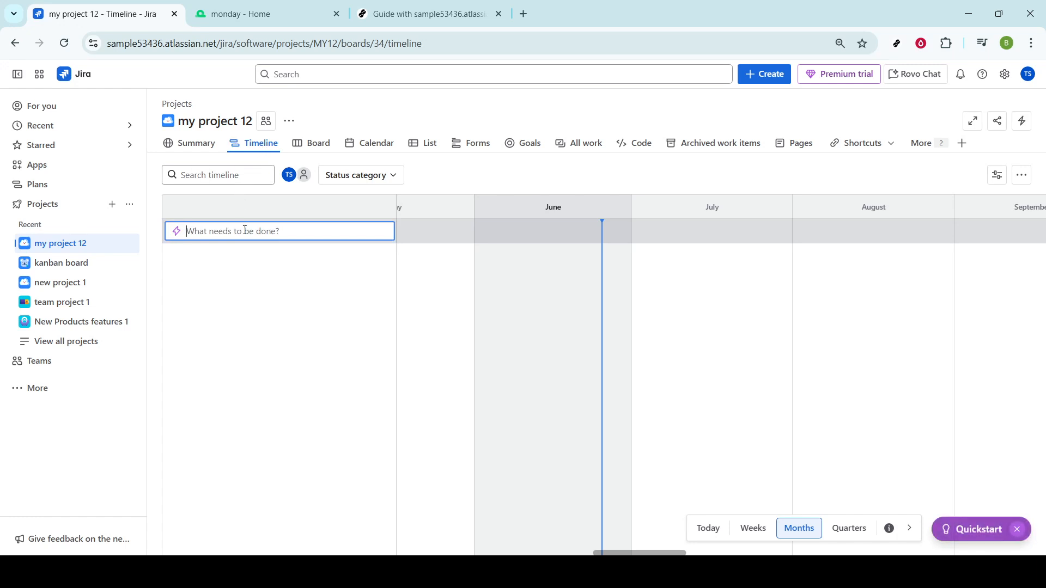
{"action": "left_click", "coordinate": [231, 269]}
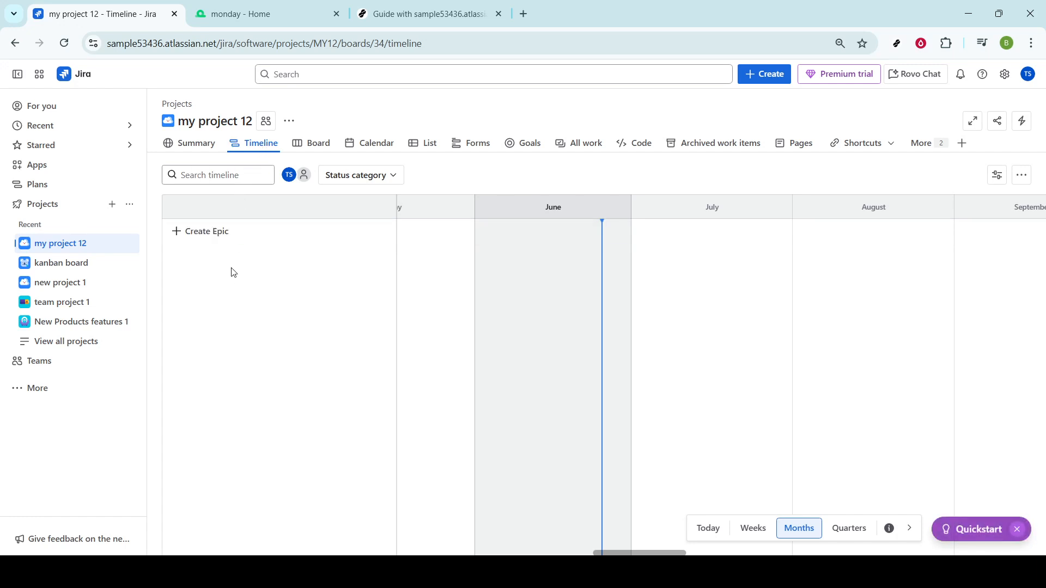
{"action": "left_click", "coordinate": [215, 234]}
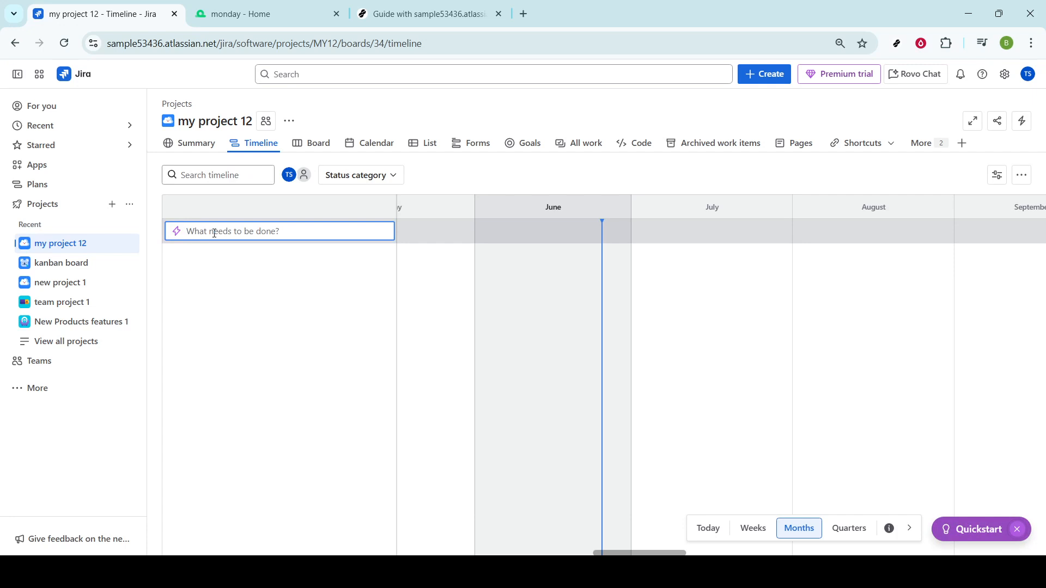
{"action": "type", "text": "new task1"}
{"action": "key", "text": "Return"}
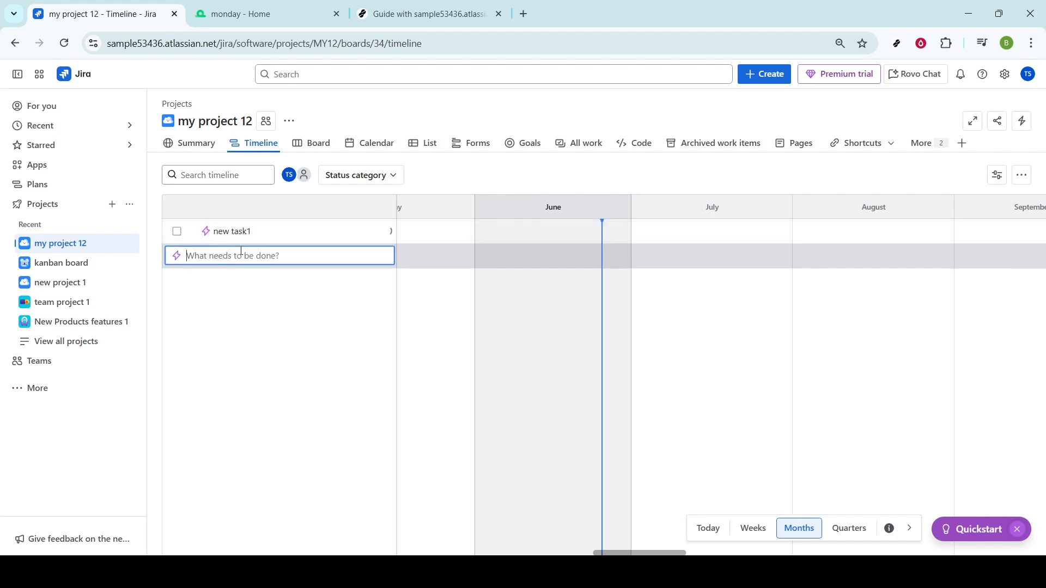
Open the details of the new task1 epic and try to add a child work item named "child issue" under it.
{"action": "left_click", "coordinate": [281, 235]}
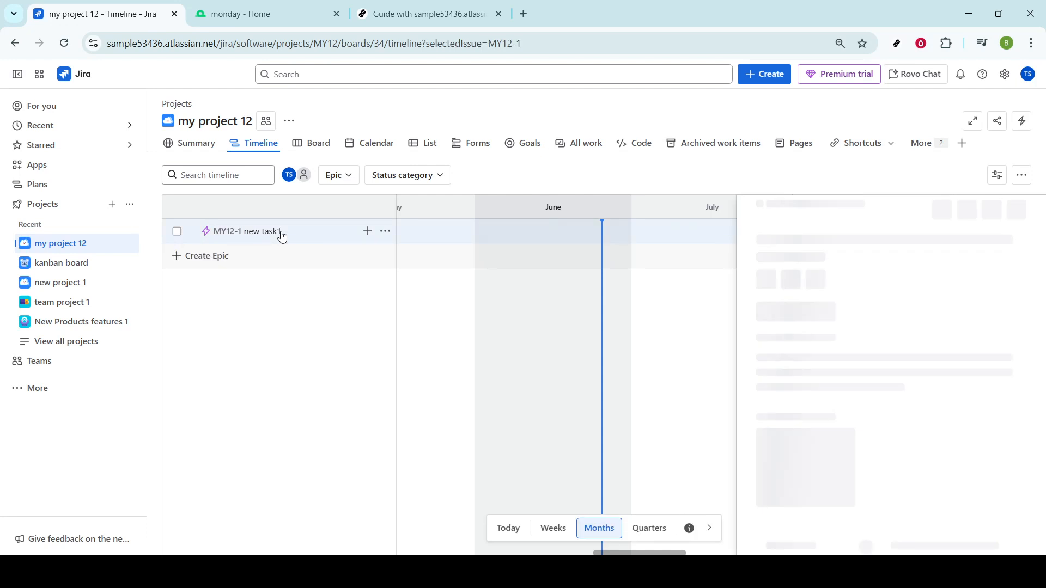
{"action": "left_click", "coordinate": [368, 233]}
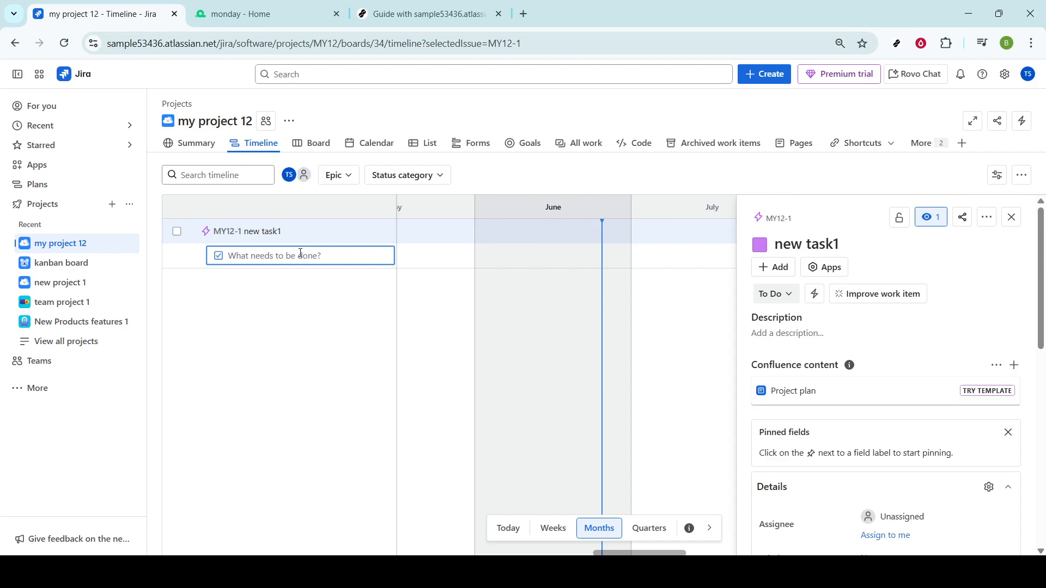
{"action": "type", "text": "child issue"}
{"action": "left_click", "coordinate": [310, 296]}
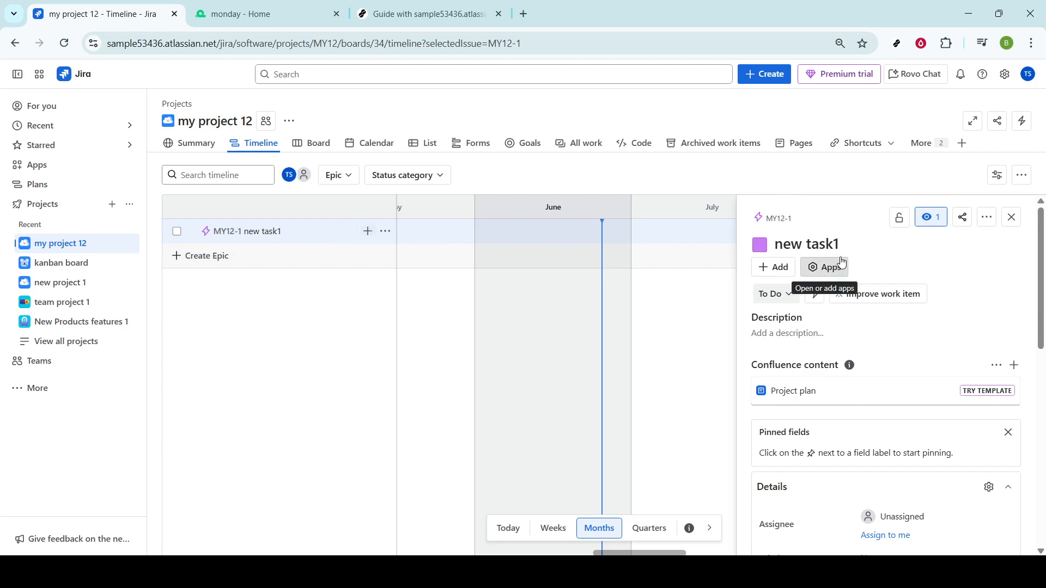
Review the new task1 epic's detail fields and addable content types, and set its status to In Progress.
{"action": "scroll", "coordinate": [858, 332], "scroll_direction": "down", "scroll_amount": 4}
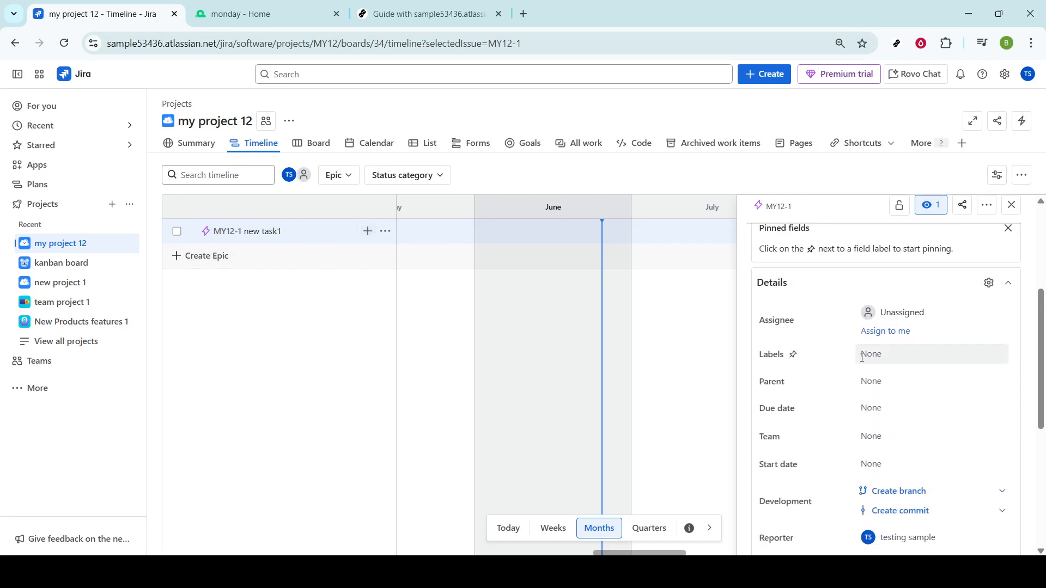
{"action": "scroll", "coordinate": [862, 357], "scroll_direction": "up", "scroll_amount": 4}
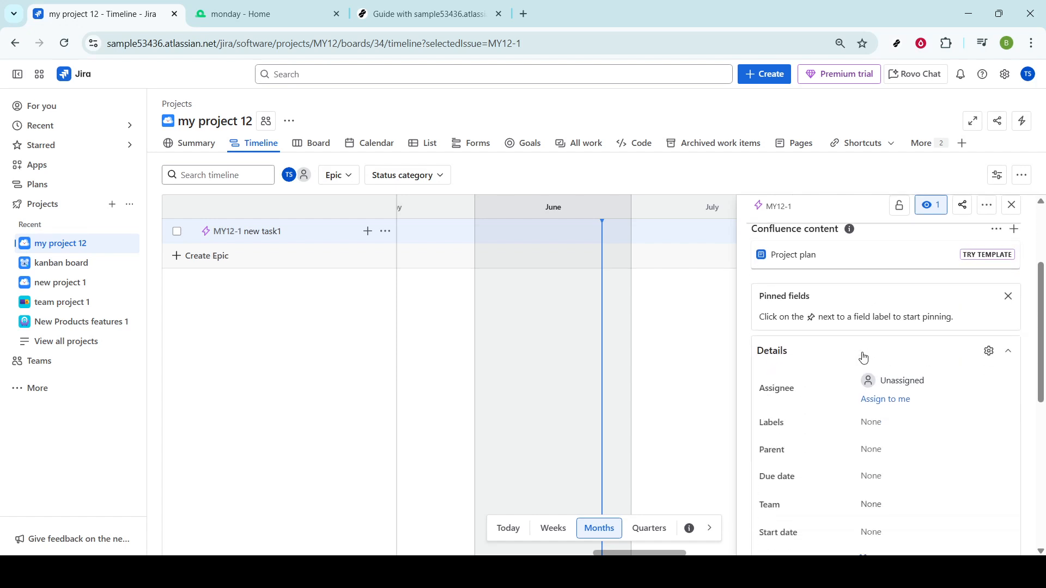
{"action": "scroll", "coordinate": [863, 357], "scroll_direction": "up", "scroll_amount": 3}
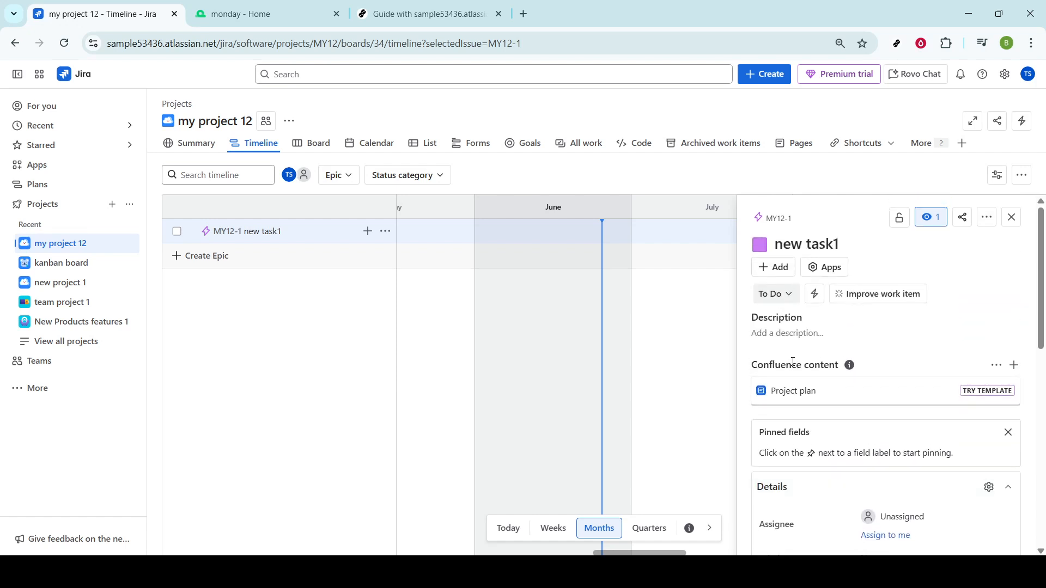
{"action": "left_click", "coordinate": [795, 266]}
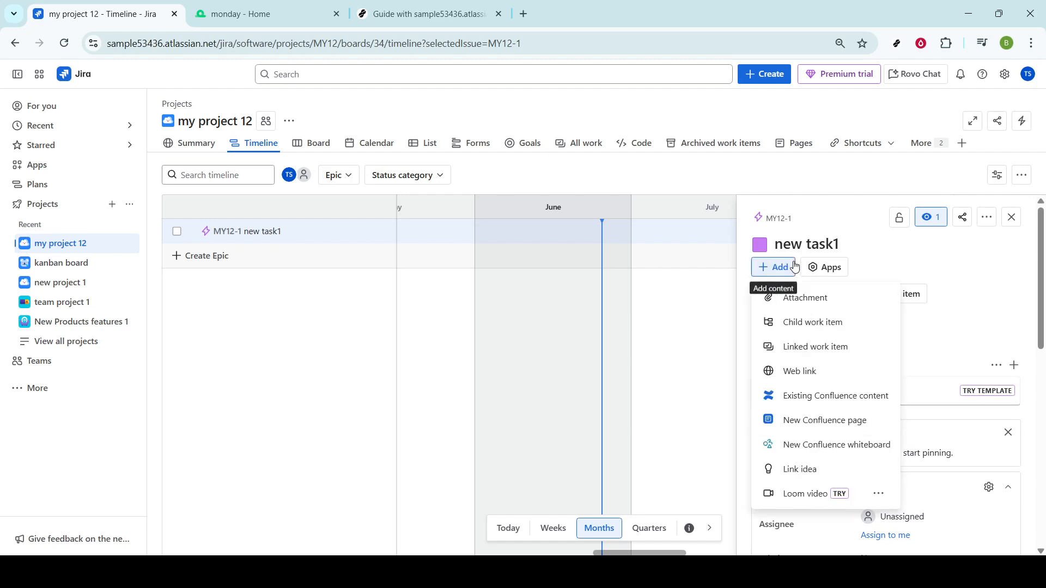
{"action": "left_click", "coordinate": [1000, 272]}
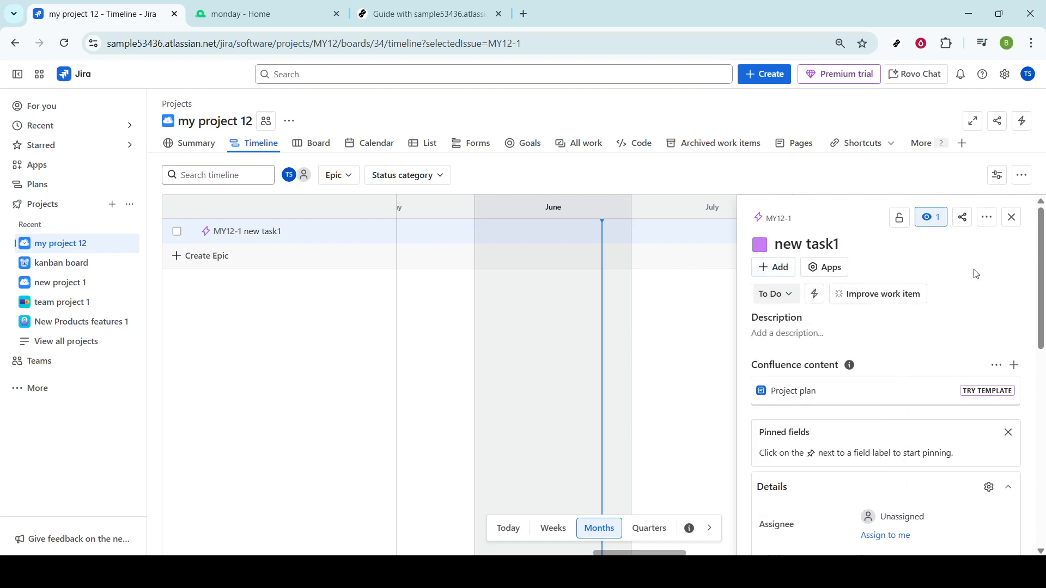
{"action": "left_click", "coordinate": [783, 299]}
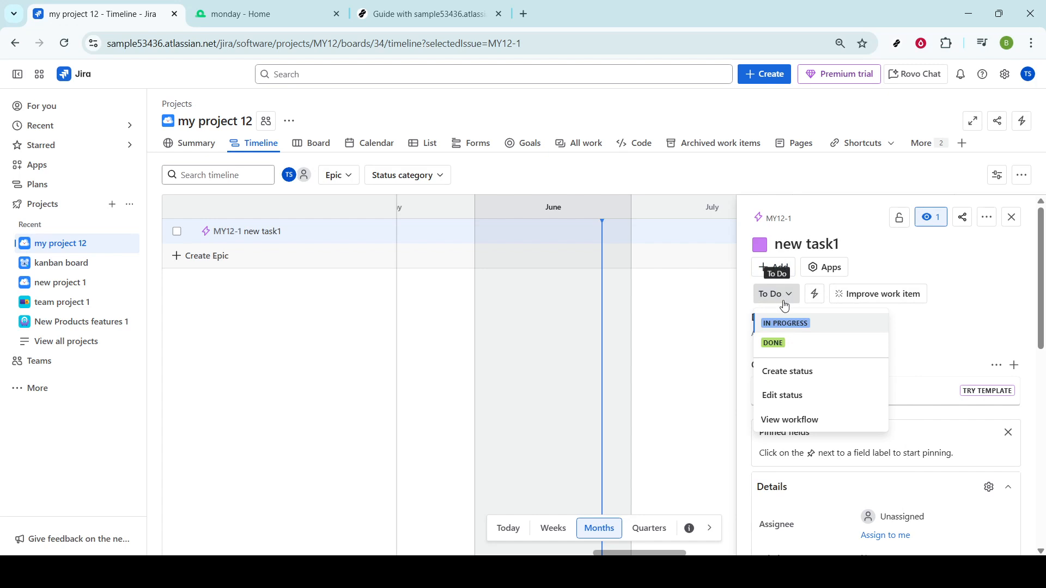
{"action": "left_click", "coordinate": [794, 325]}
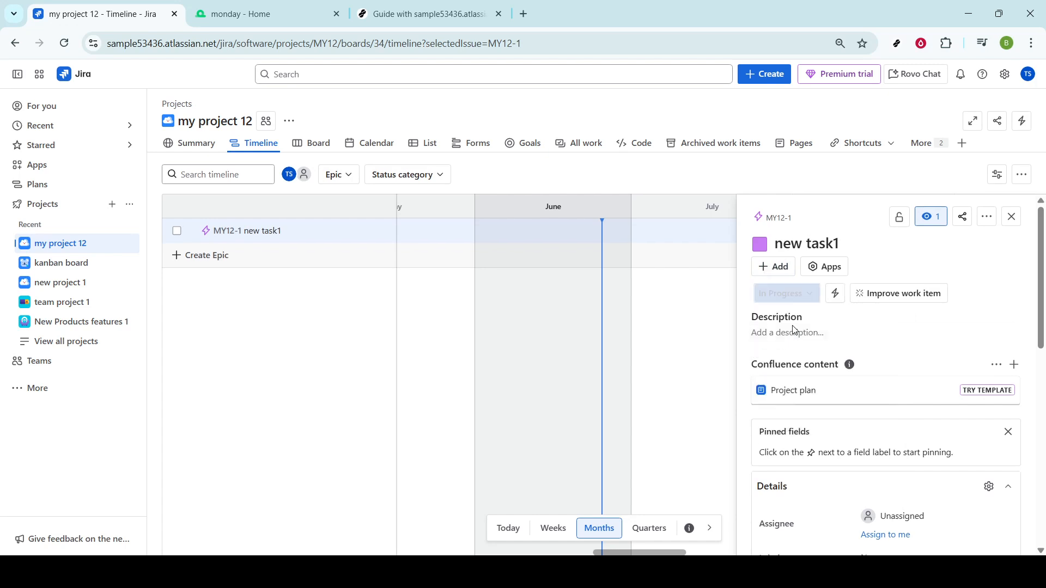